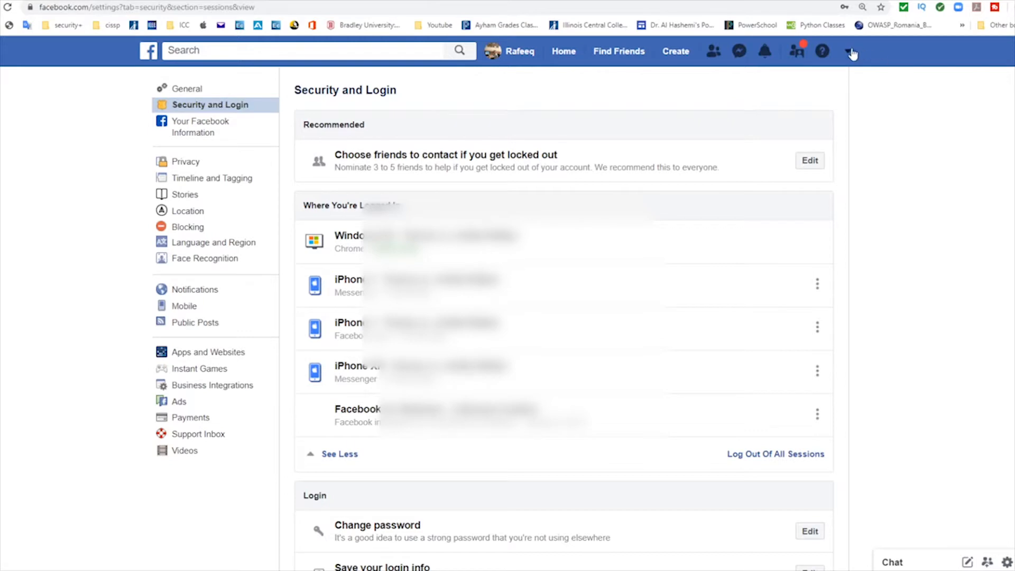
# Step: Reopen the Security and Login page through the account menu's Settings
pyautogui.click(847, 53)
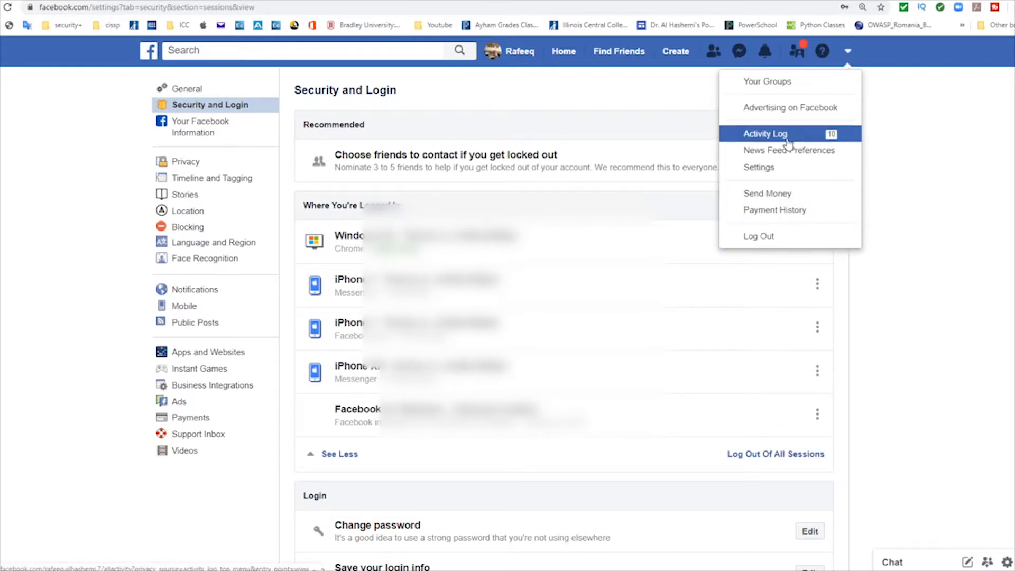
pyautogui.click(778, 171)
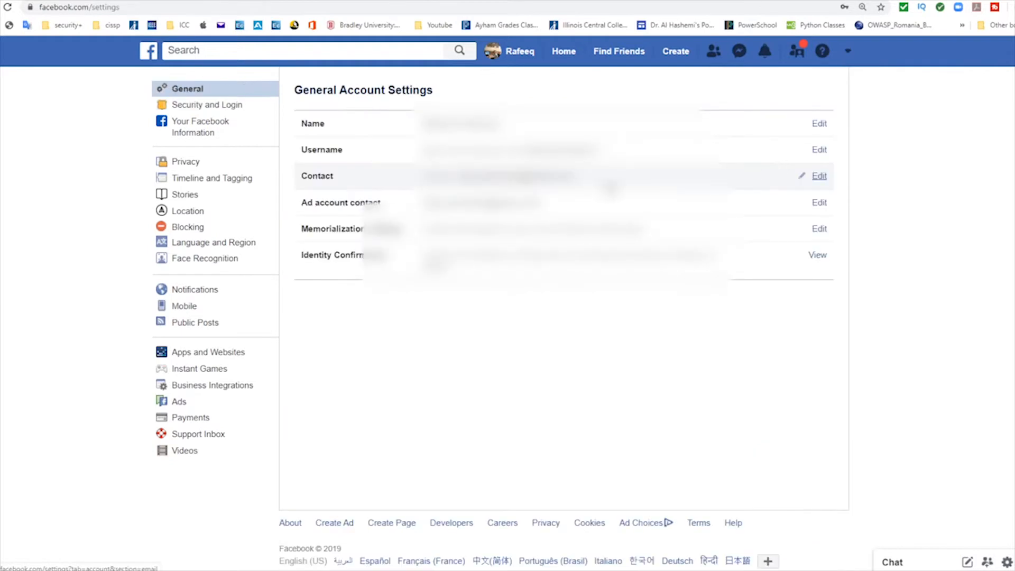
pyautogui.click(188, 105)
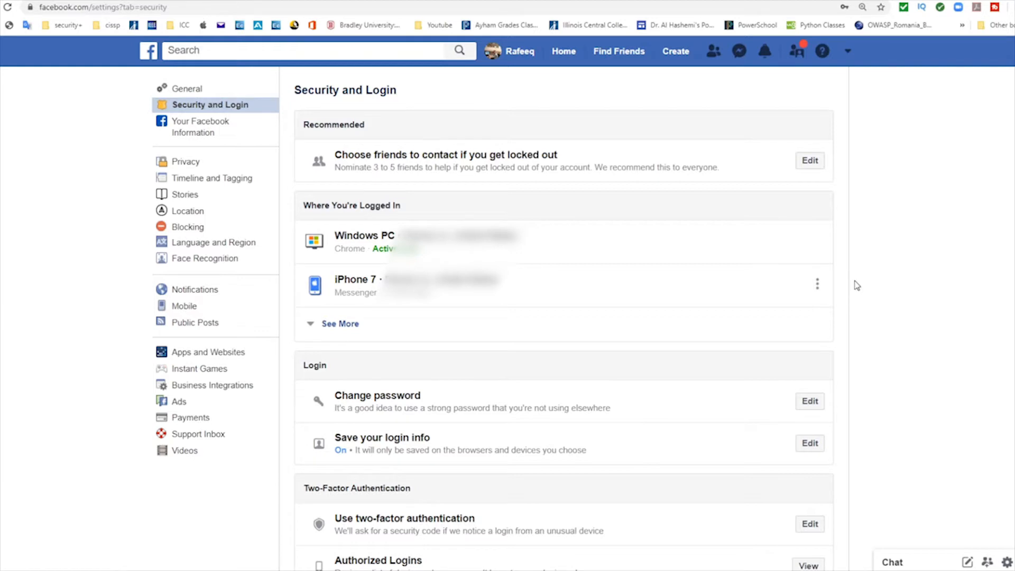
# Step: Show all logged-in sessions and check the iPhone XR Messenger session's options without logging out
pyautogui.scroll(-2, 857, 285)
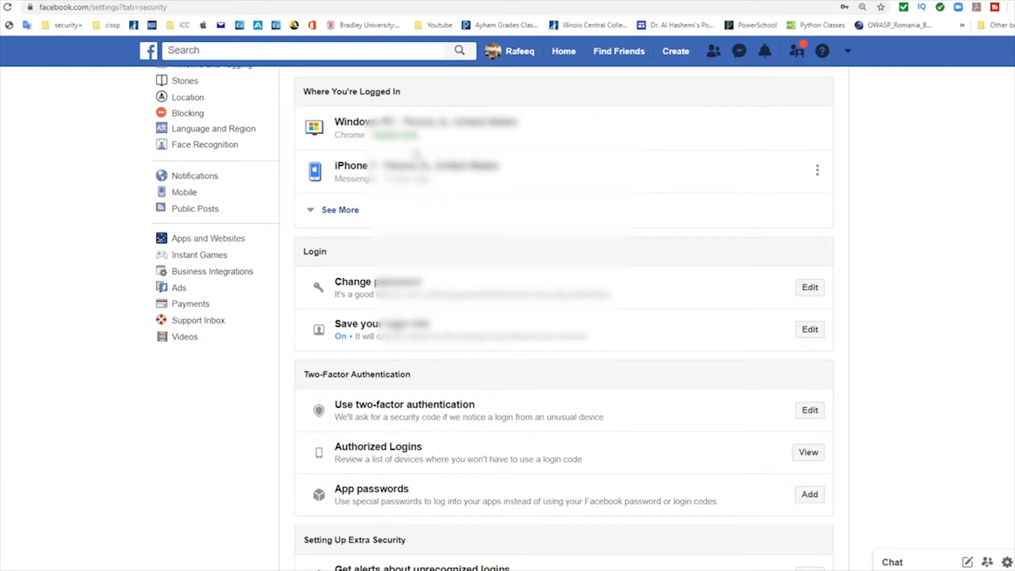
pyautogui.click(334, 212)
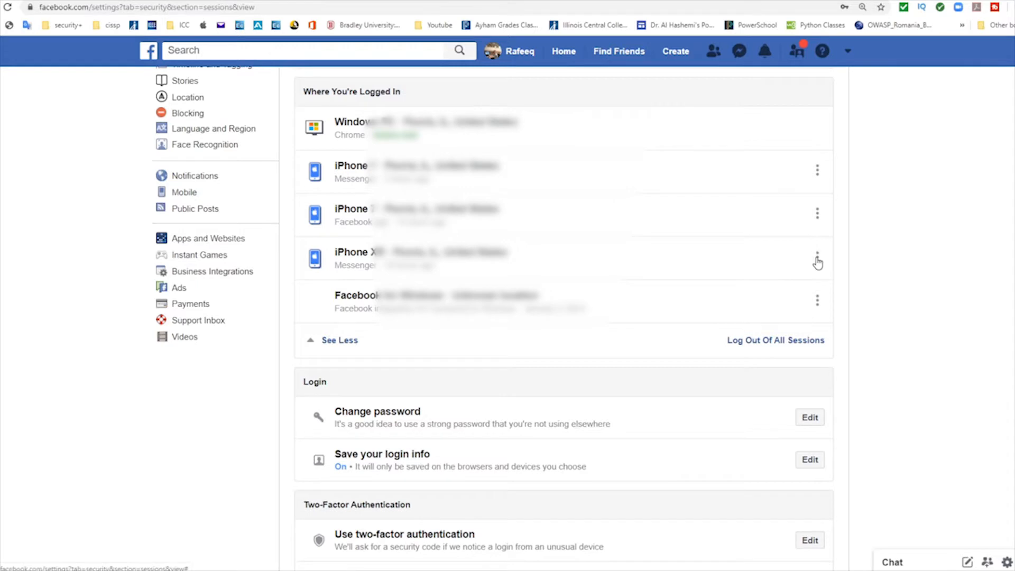
pyautogui.click(817, 260)
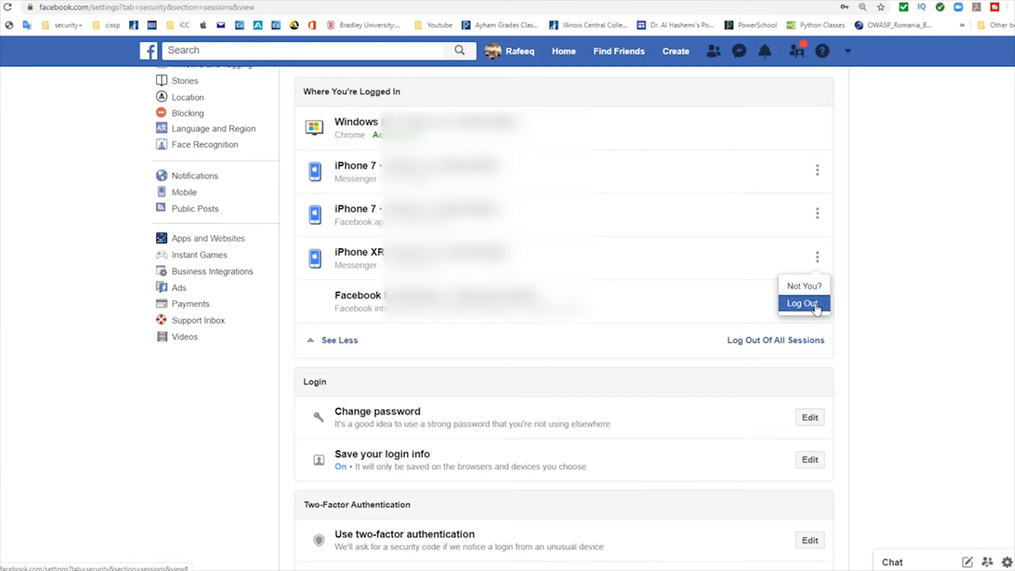
pyautogui.click(857, 295)
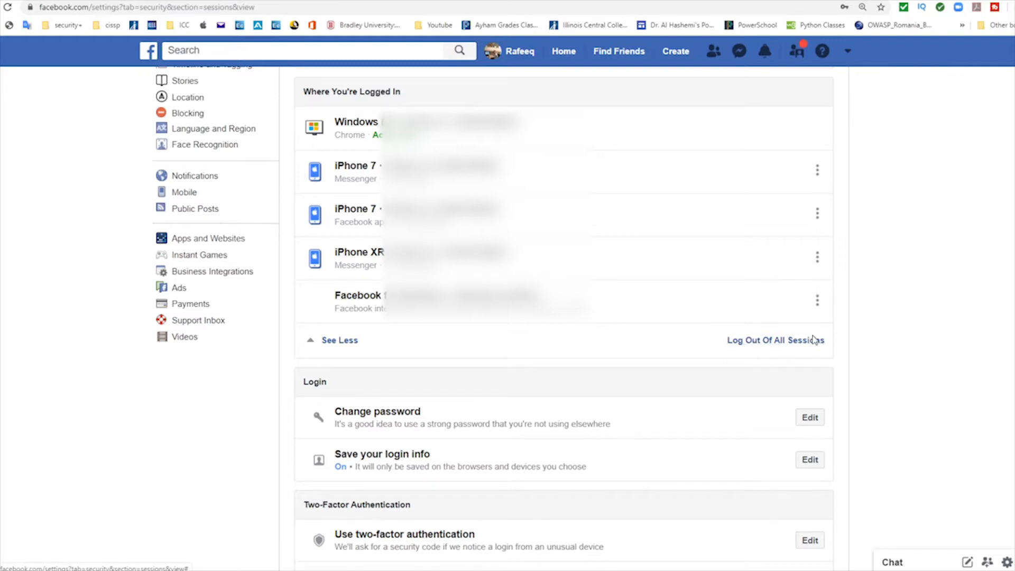
pyautogui.scroll(-3, 807, 347)
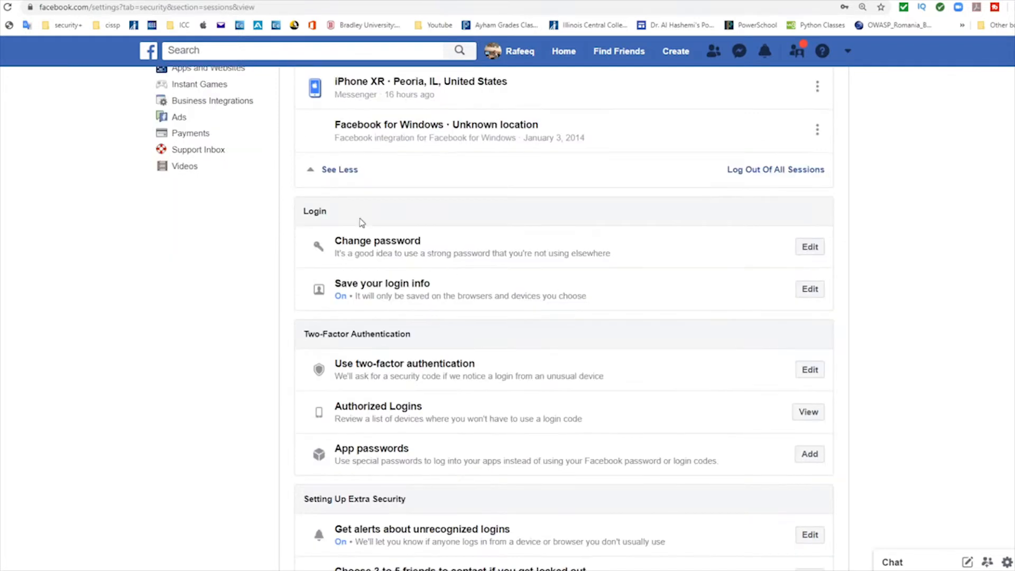
# Step: Remove the saved login for Messenger on iOS 13, then collapse the saved login info section
pyautogui.moveTo(303, 212); pyautogui.dragTo(331, 218)
pyautogui.scroll(-1, 449, 243)
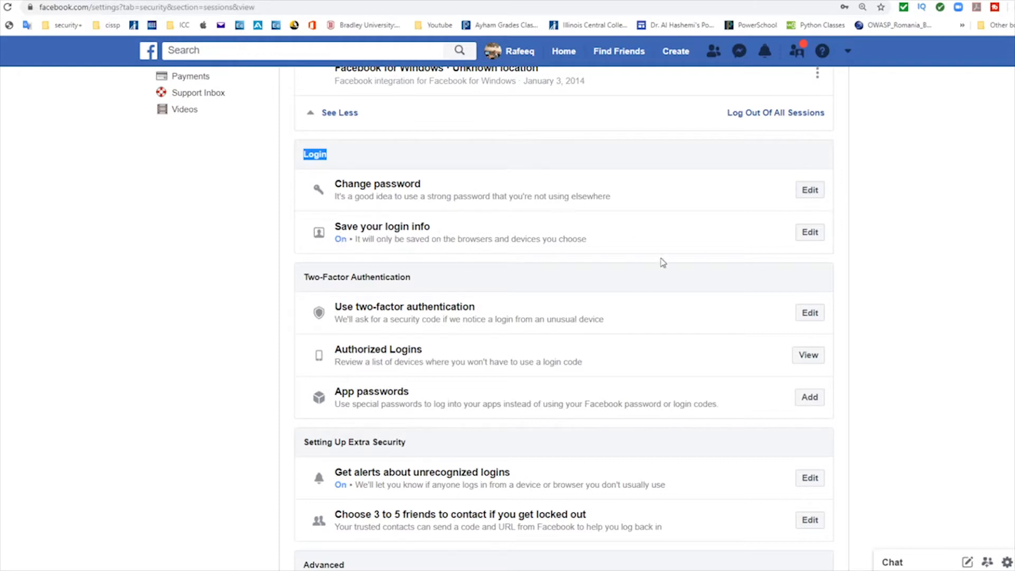
pyautogui.click(810, 233)
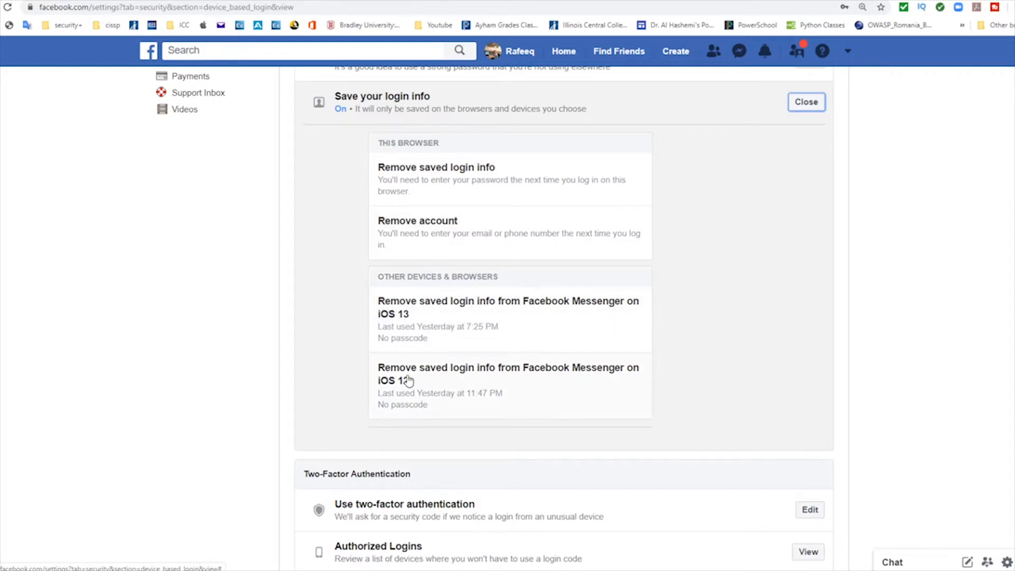
pyautogui.click(454, 329)
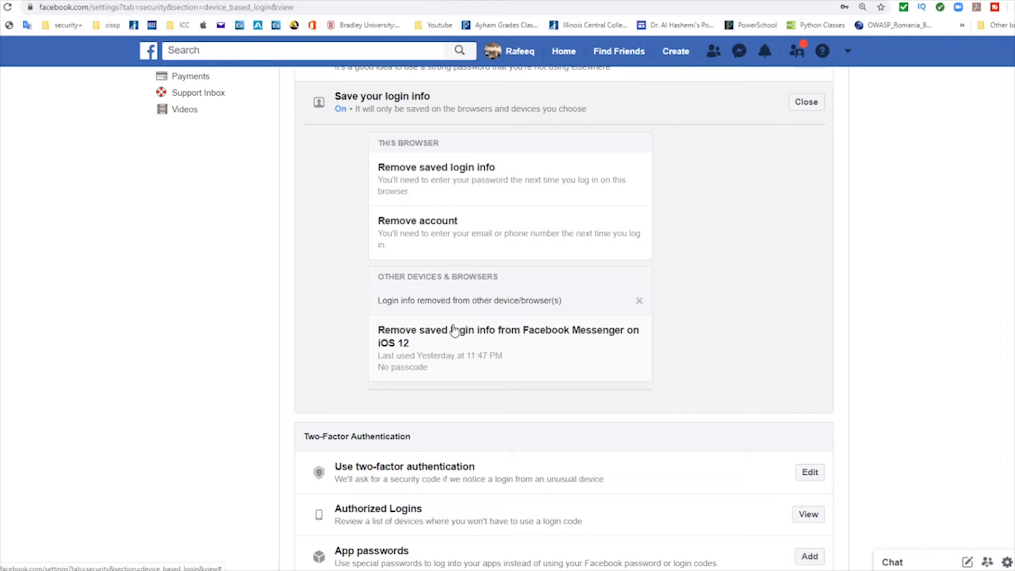
pyautogui.click(814, 104)
pyautogui.click(806, 102)
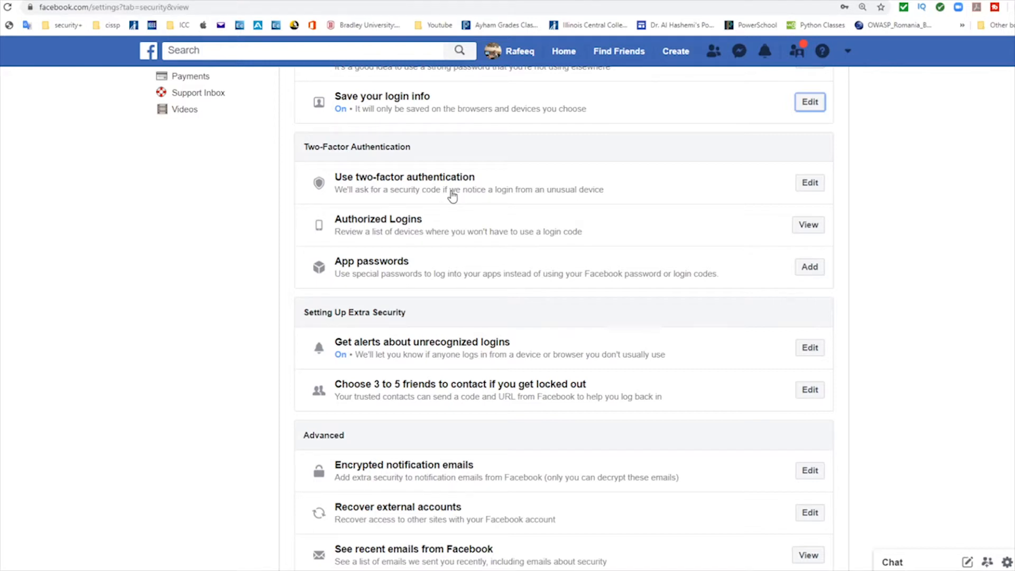
# Step: Set up two-factor authentication with phone login codes, entering the six-digit texted verification code
pyautogui.click(810, 183)
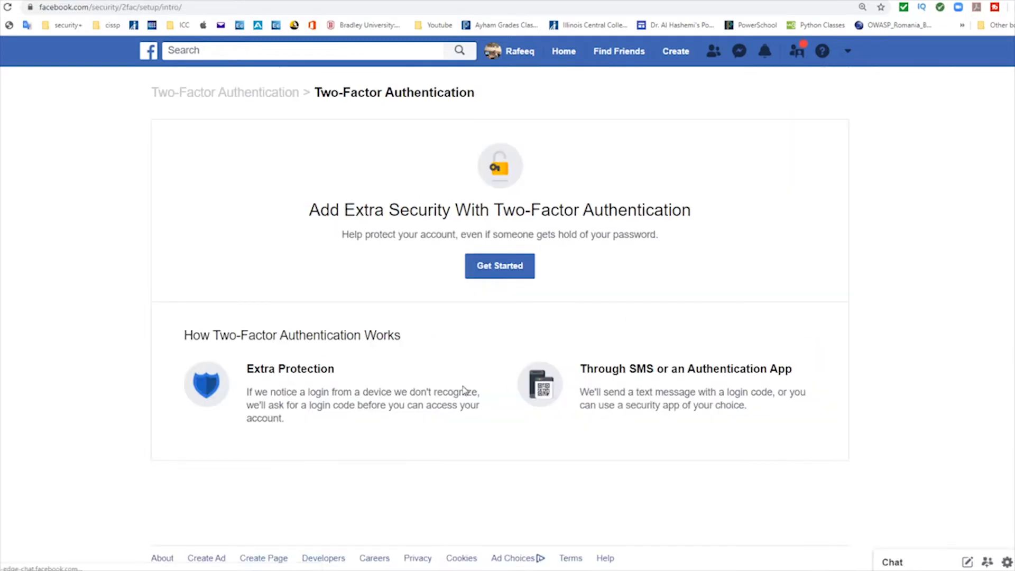
pyautogui.click(495, 275)
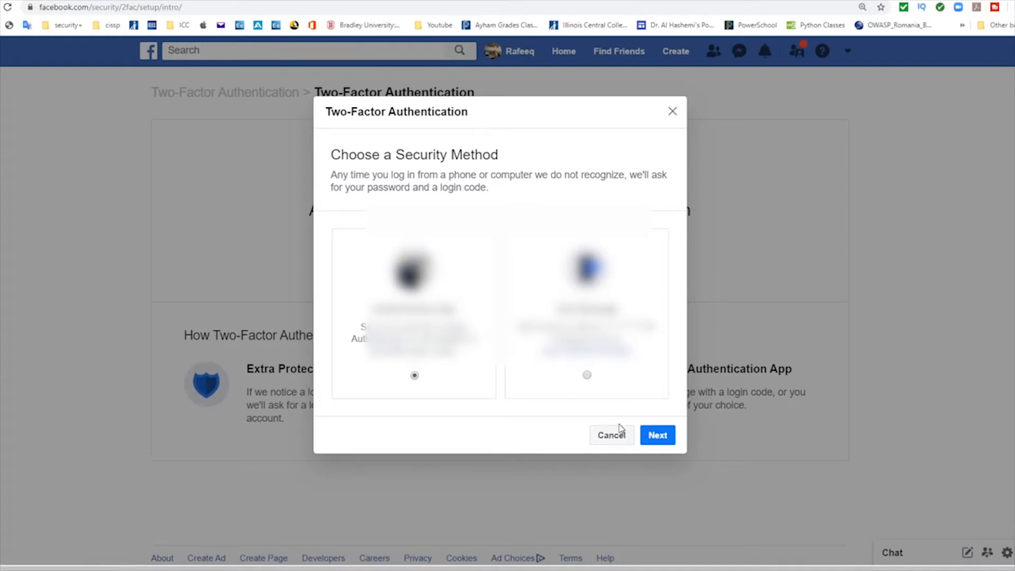
pyautogui.click(587, 375)
pyautogui.click(653, 435)
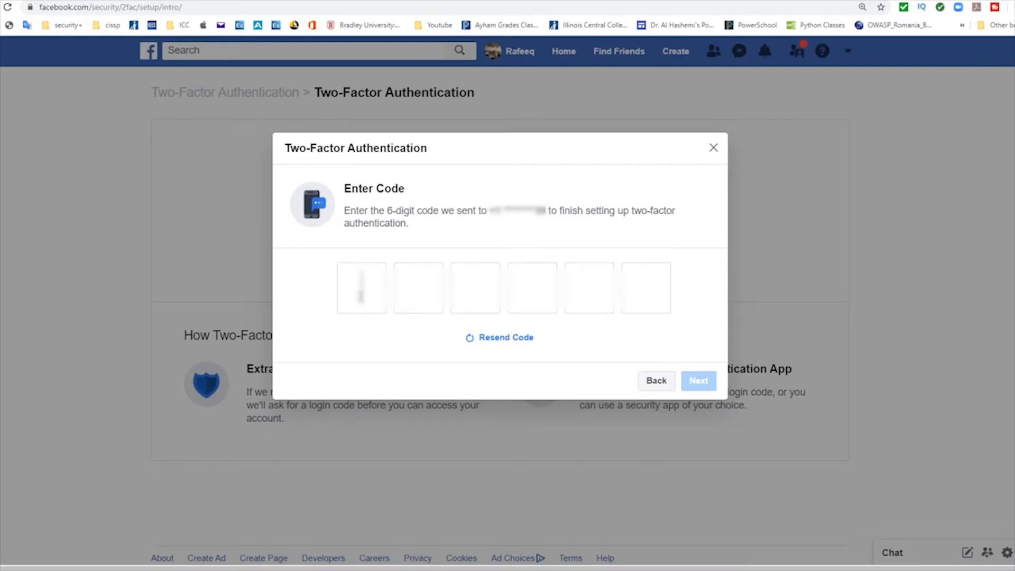
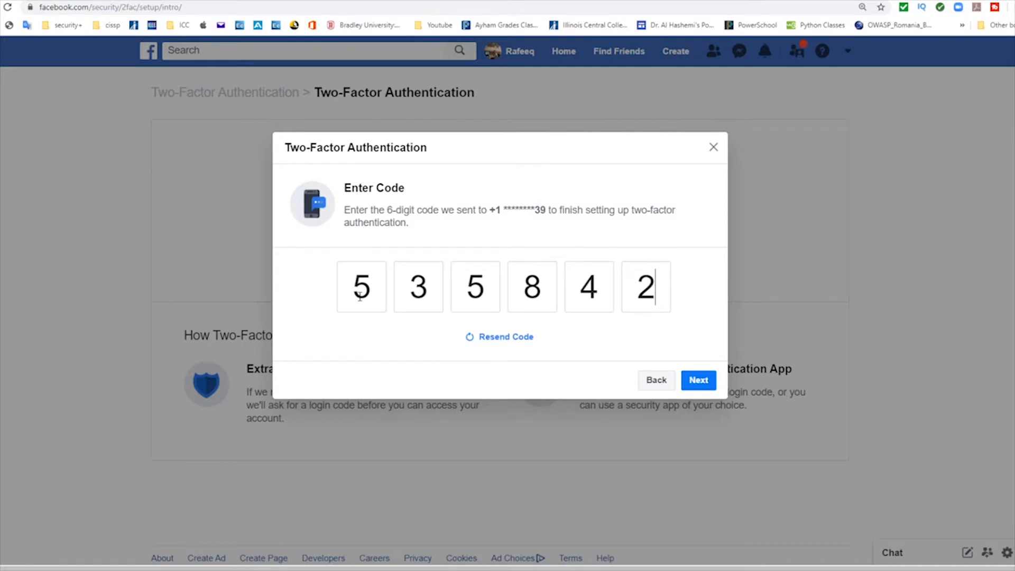
pyautogui.click(703, 381)
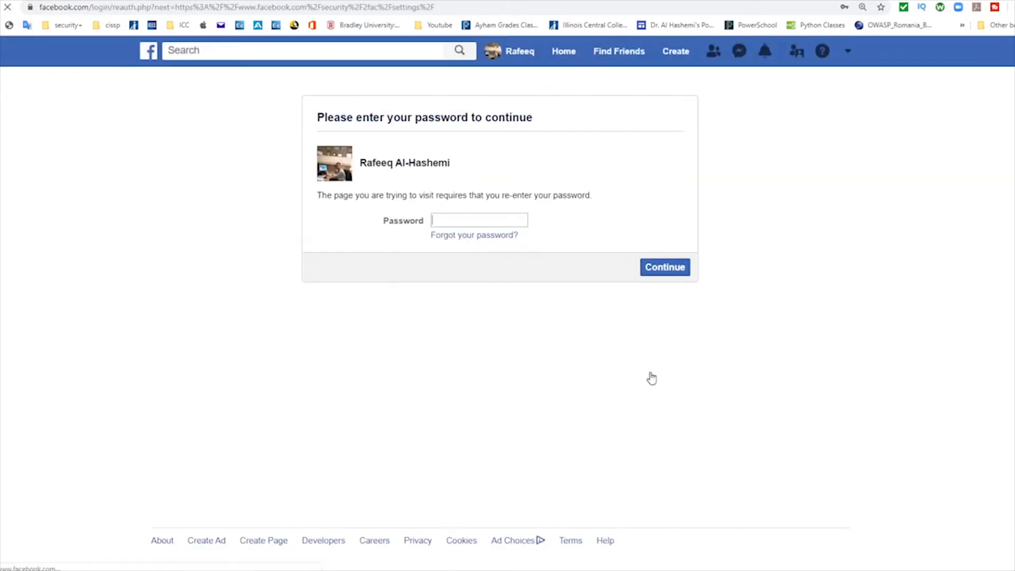
# Step: Finish setup, confirm the account password, and review the 'Two-Factor Authentication Is On' page
pyautogui.click(459, 219)
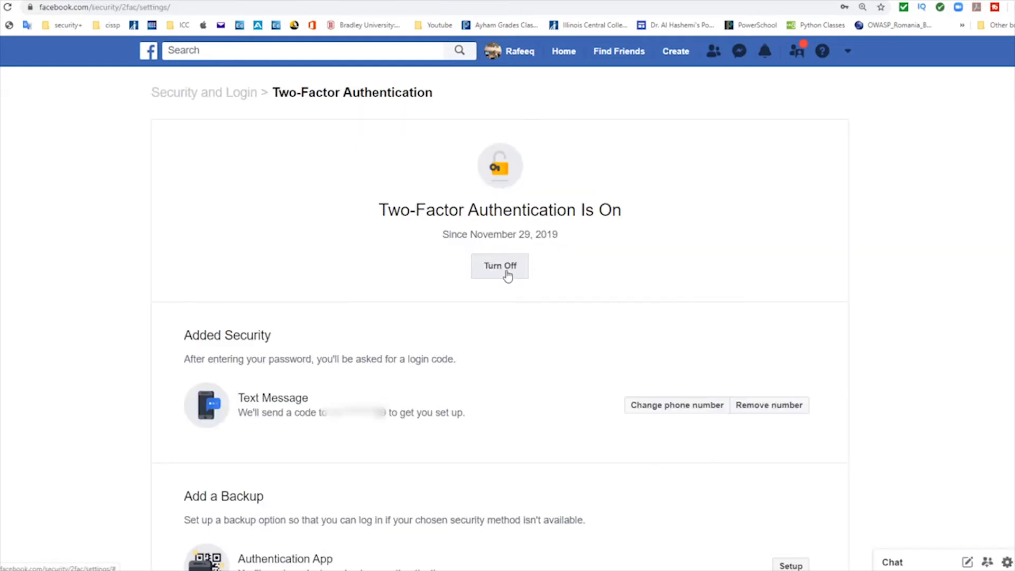
pyautogui.click(506, 272)
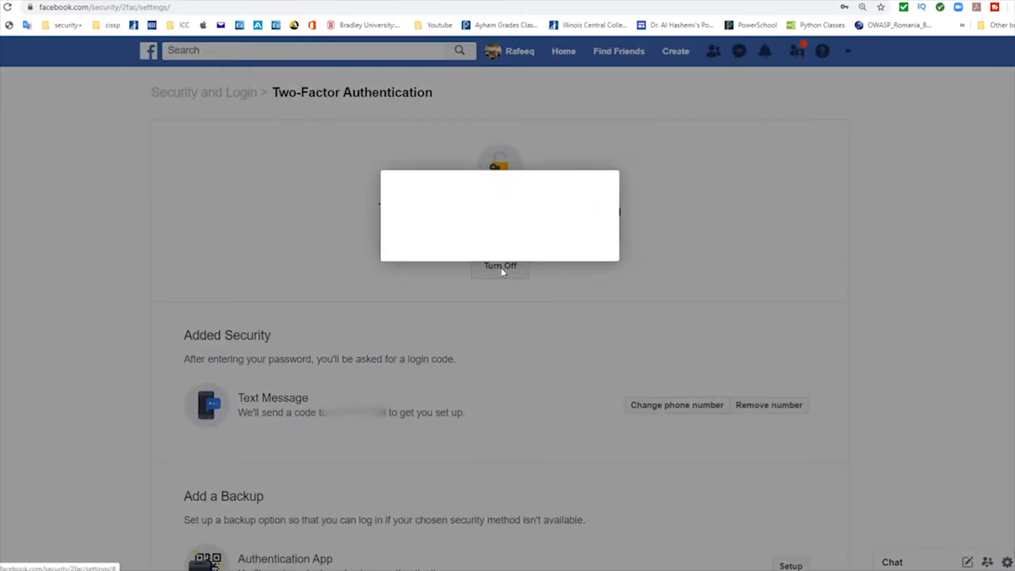
pyautogui.moveTo(379, 210); pyautogui.dragTo(620, 212)
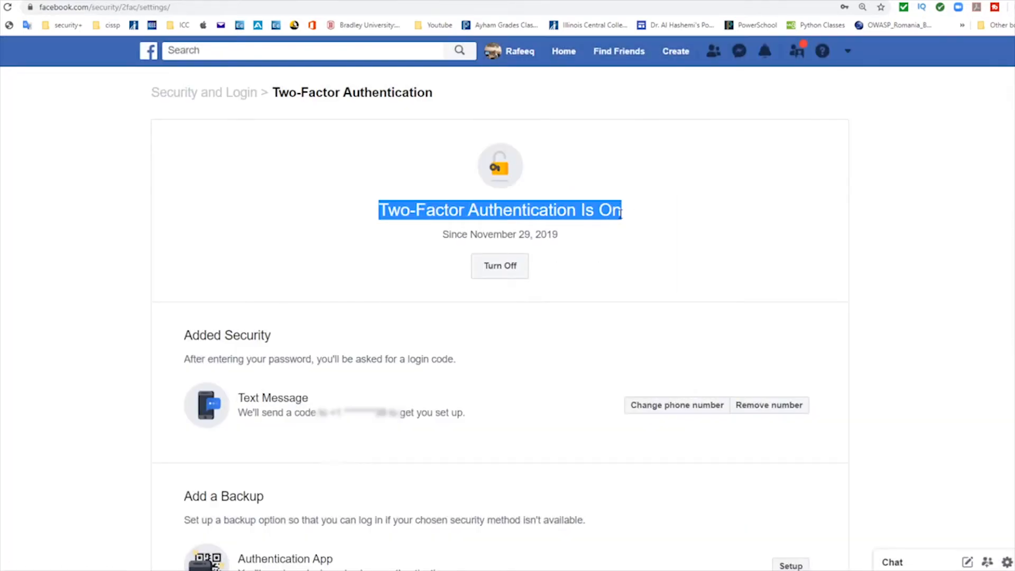
pyautogui.click(429, 228)
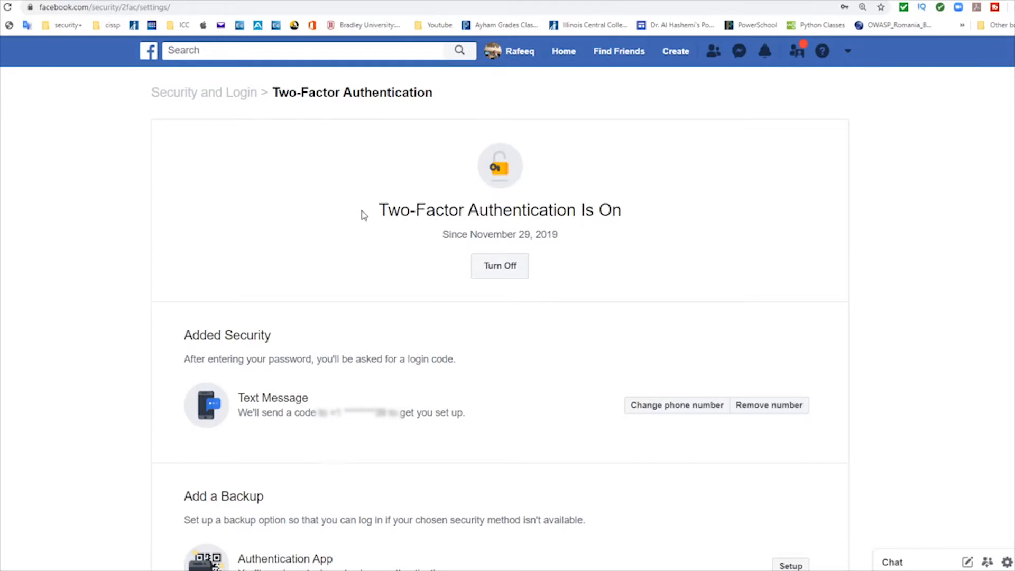
pyautogui.moveTo(365, 211); pyautogui.dragTo(691, 213)
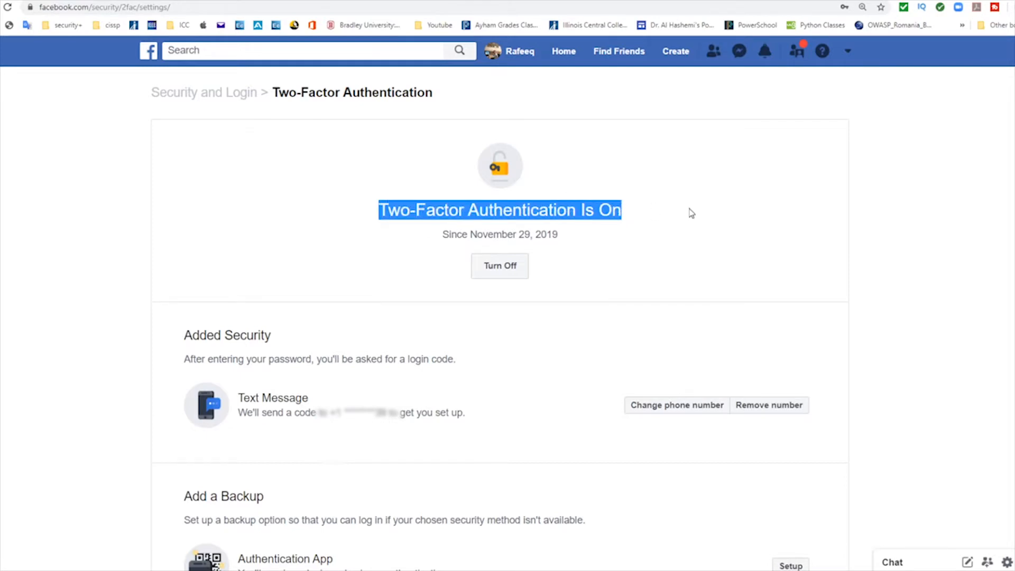
pyautogui.click(662, 222)
pyautogui.moveTo(372, 212); pyautogui.dragTo(677, 223)
pyautogui.click(641, 215)
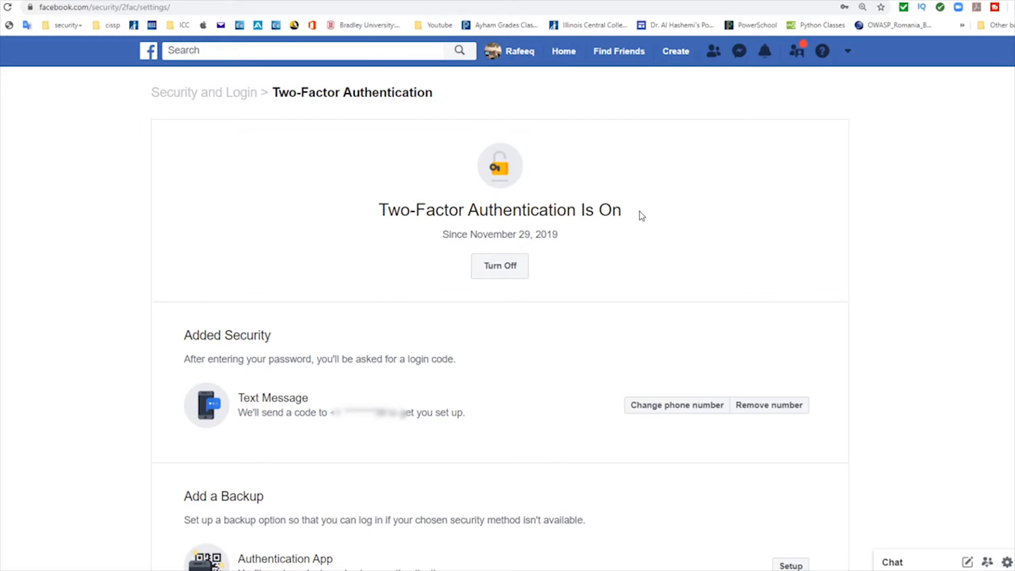
pyautogui.click(211, 95)
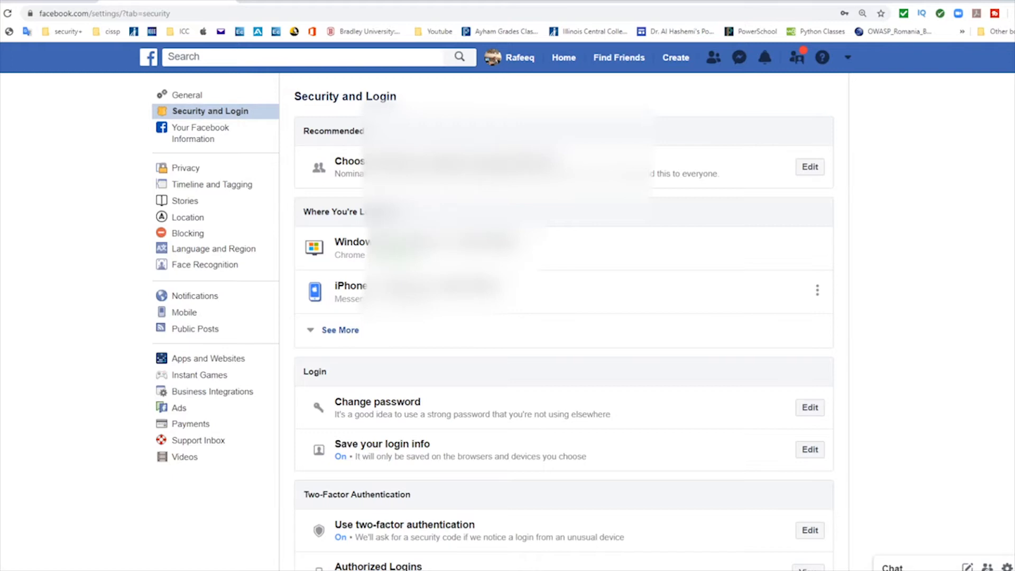
pyautogui.tripleClick(309, 212)
pyautogui.moveTo(389, 211); pyautogui.dragTo(437, 316)
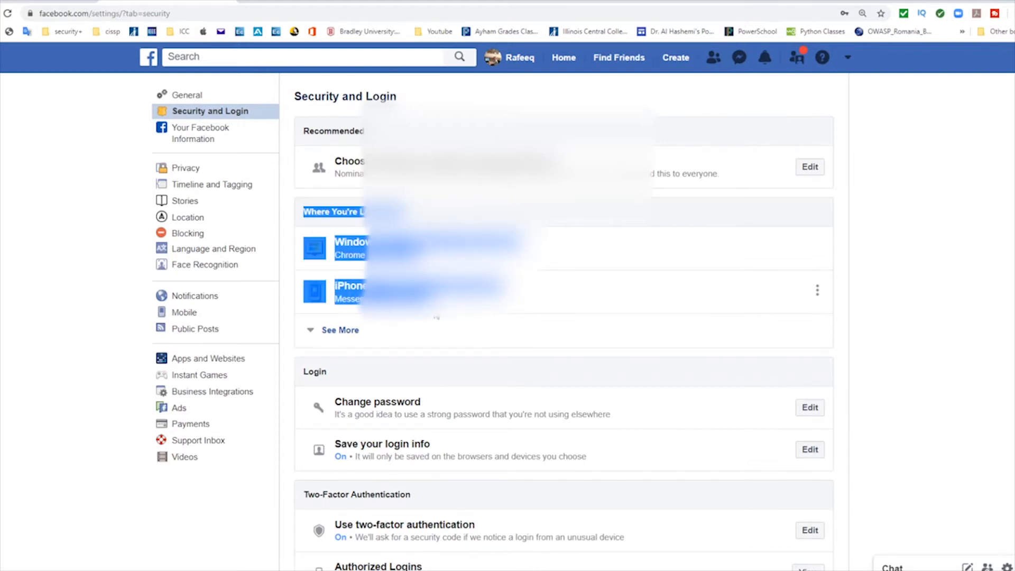
pyautogui.scroll(-1, 491, 323)
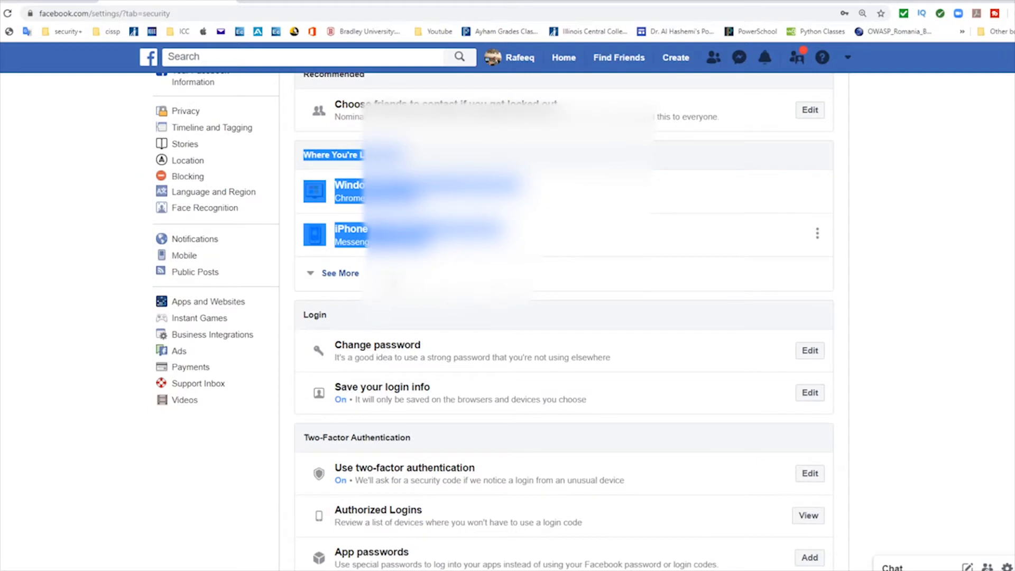
pyautogui.scroll(-2, 889, 299)
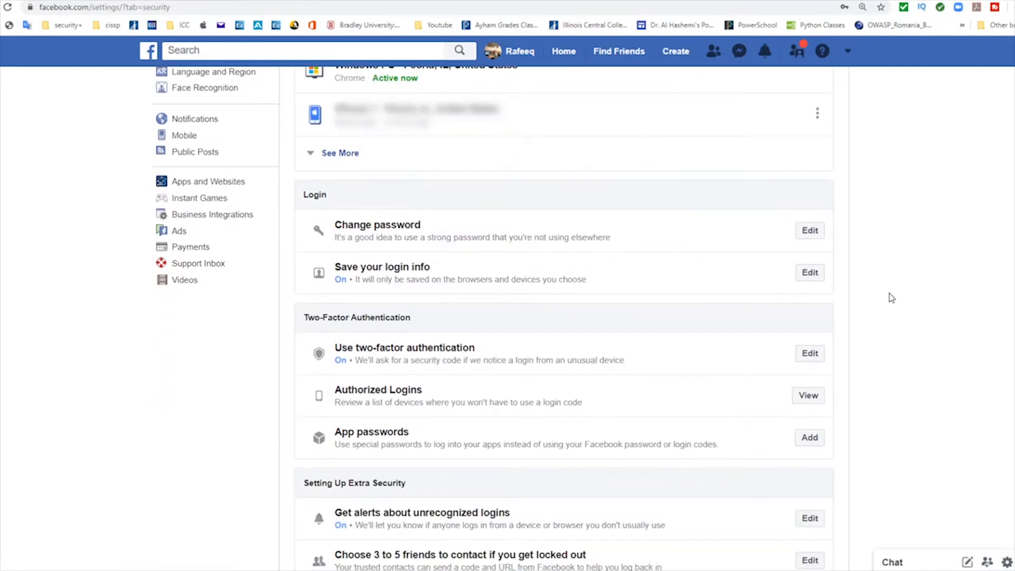
pyautogui.scroll(-1, 890, 298)
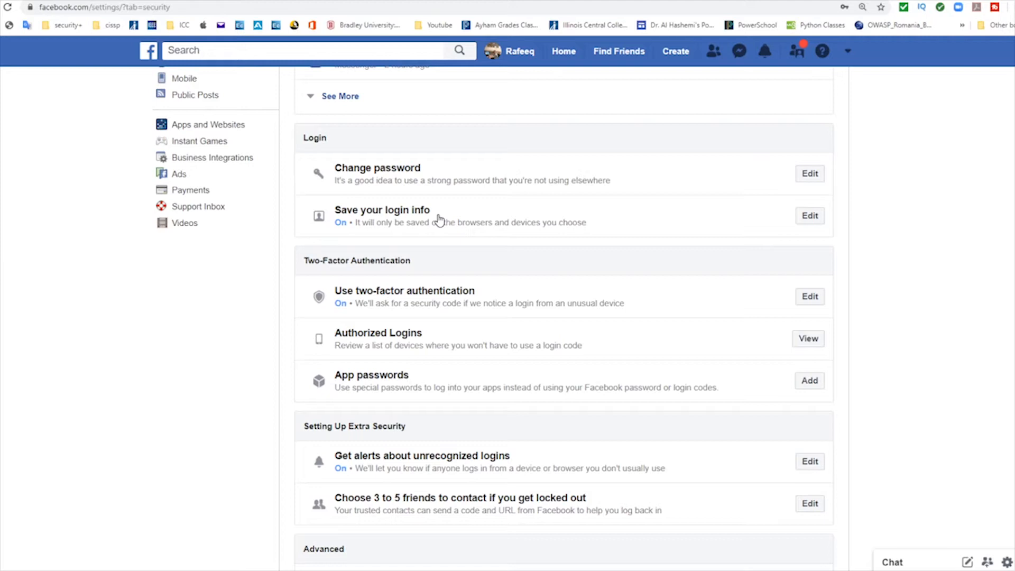
pyautogui.scroll(-1, 404, 285)
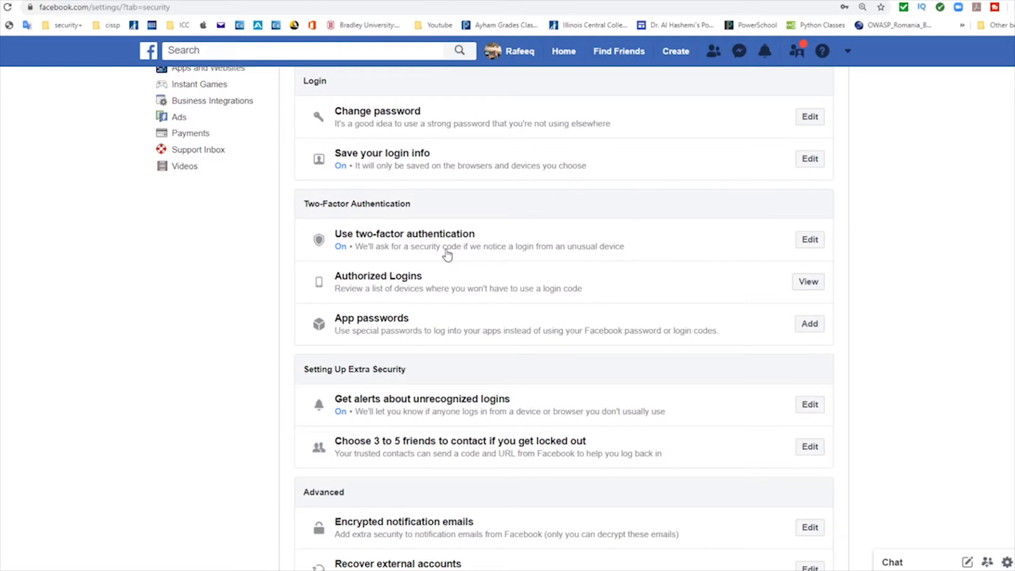
pyautogui.scroll(-3, 441, 275)
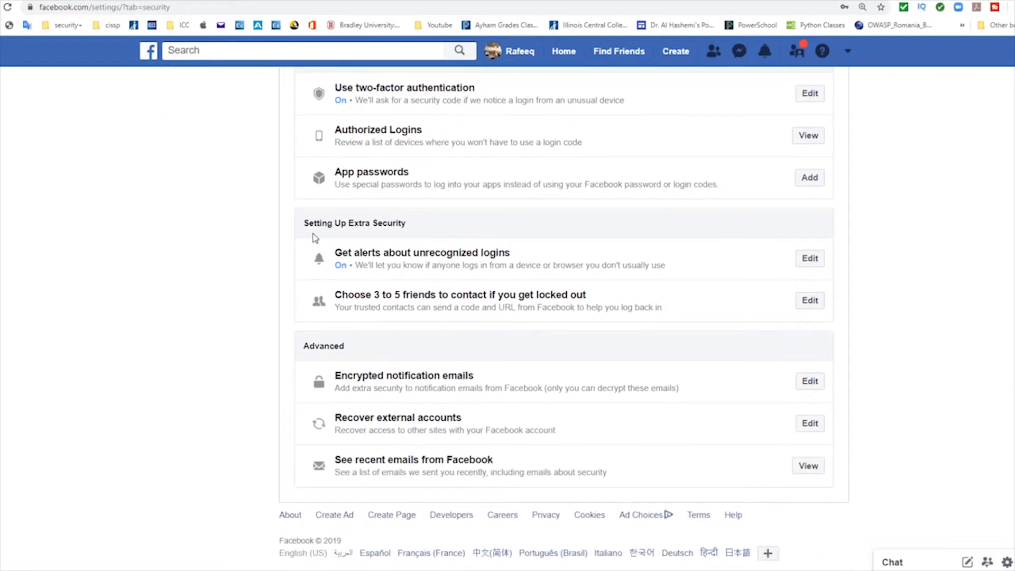
pyautogui.moveTo(305, 227); pyautogui.dragTo(435, 231)
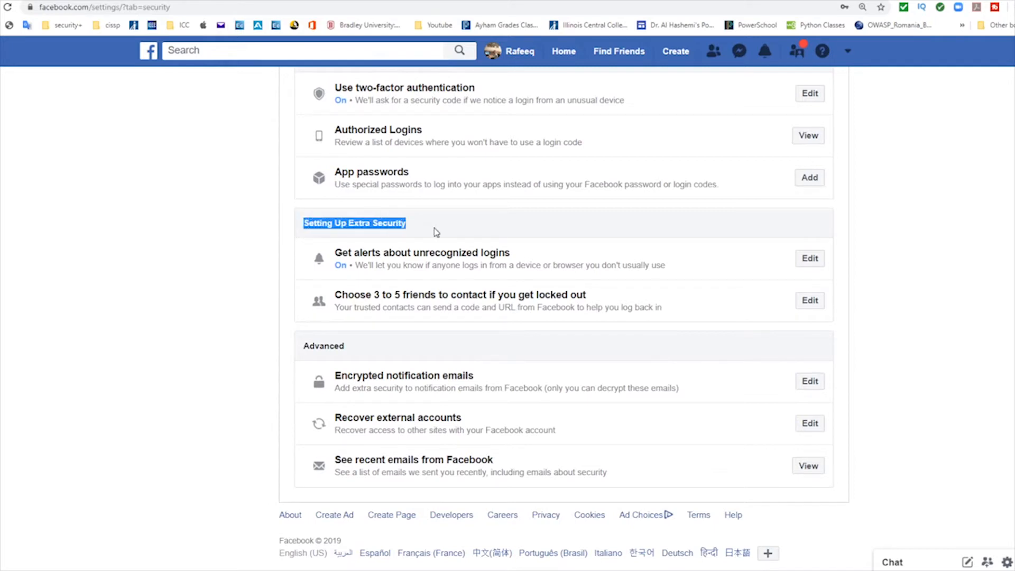
pyautogui.click(533, 227)
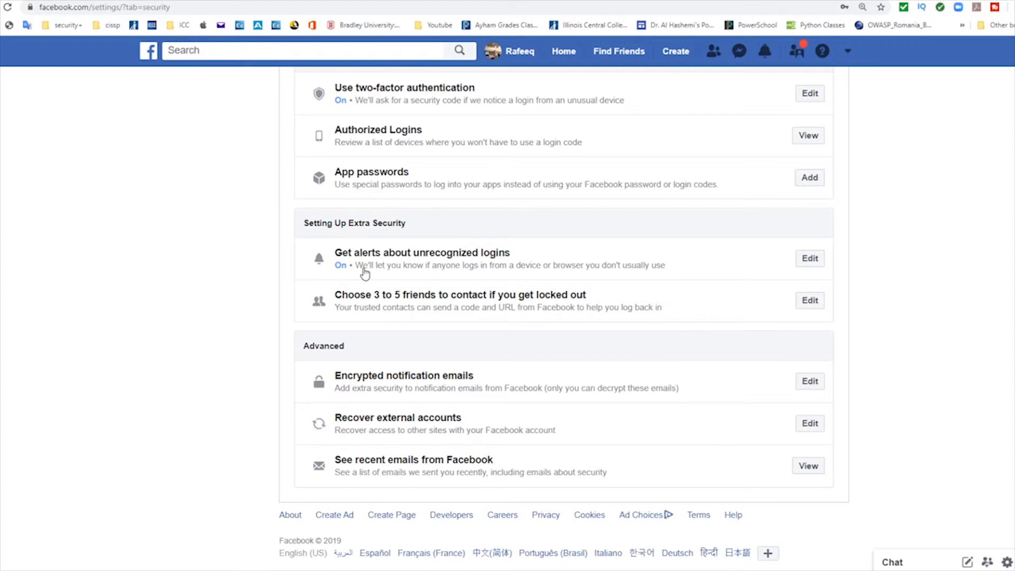
# Step: Enable unrecognized-login alerts as Messenger notifications and save the changes
pyautogui.click(810, 259)
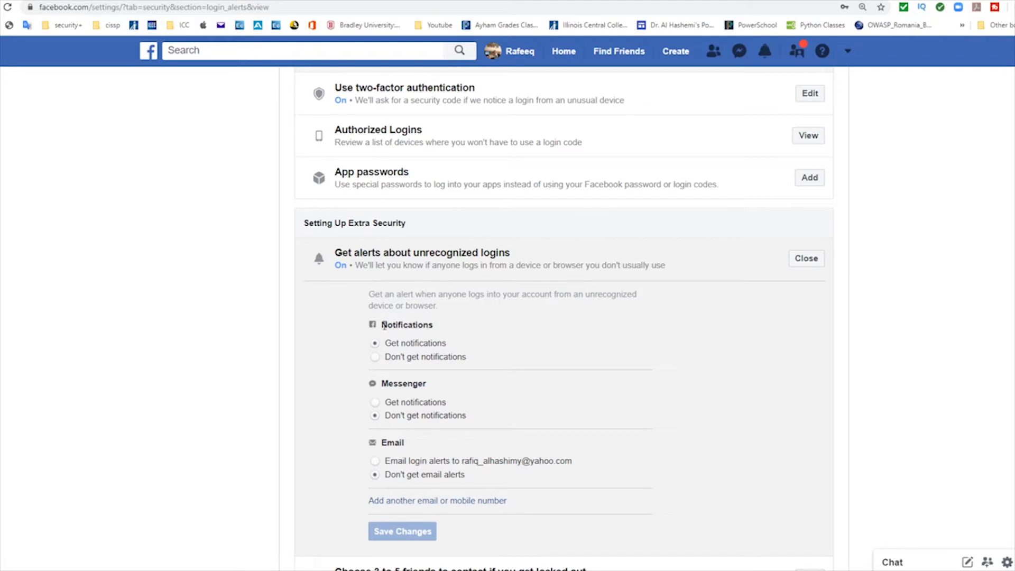
pyautogui.moveTo(381, 325); pyautogui.dragTo(457, 328)
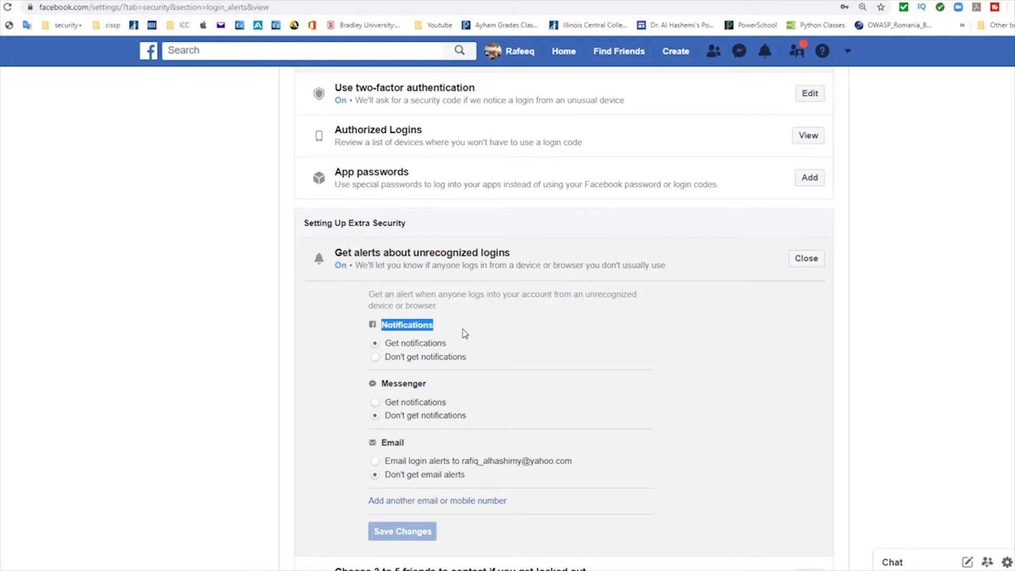
pyautogui.scroll(-1, 462, 329)
pyautogui.click(350, 285)
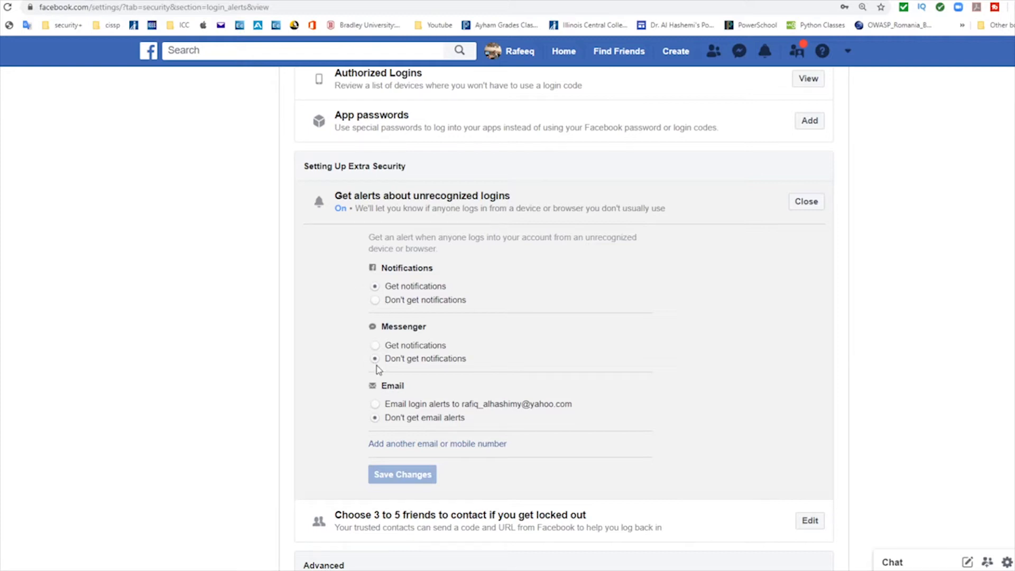
pyautogui.click(374, 346)
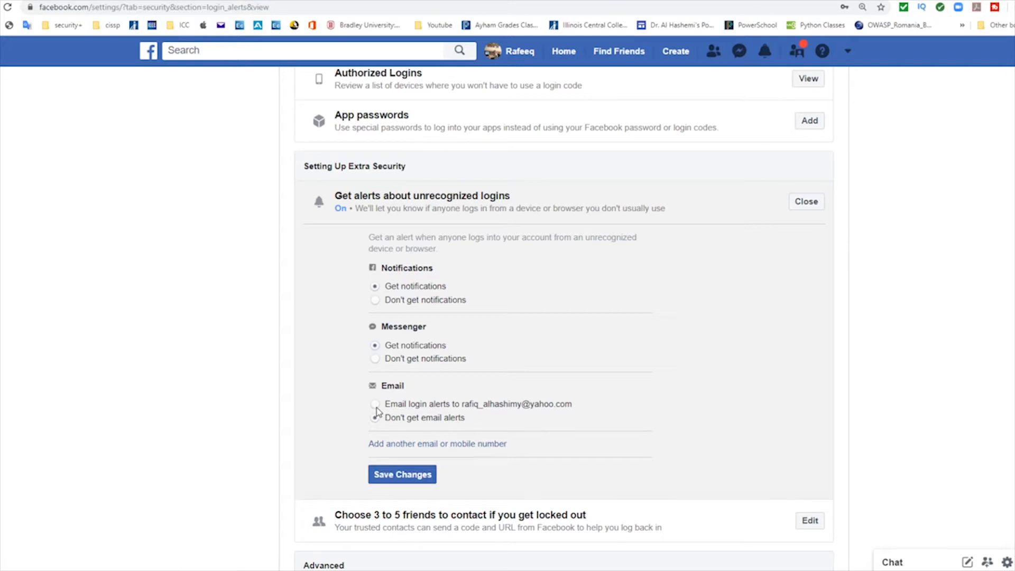
pyautogui.click(400, 476)
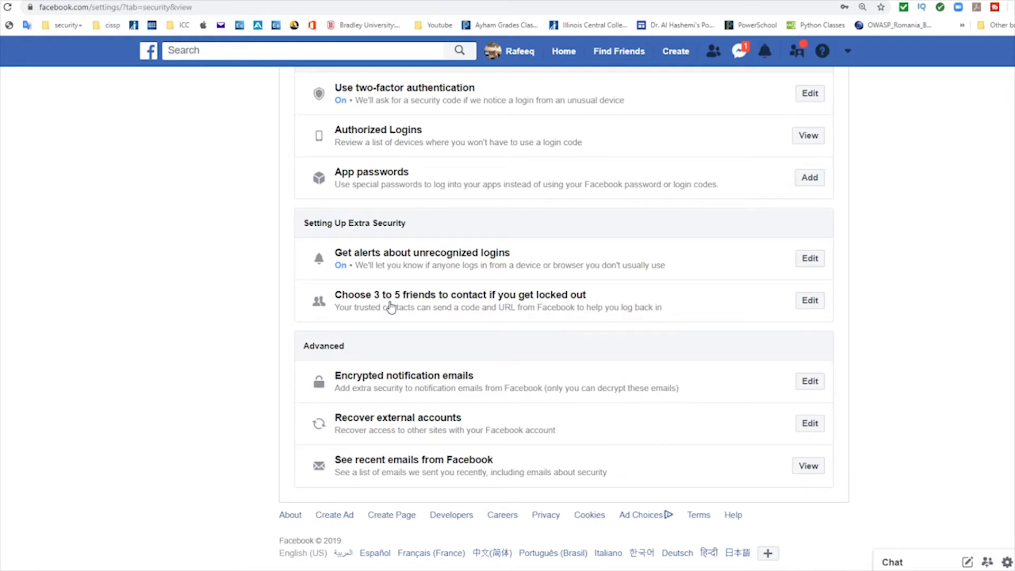
pyautogui.click(811, 300)
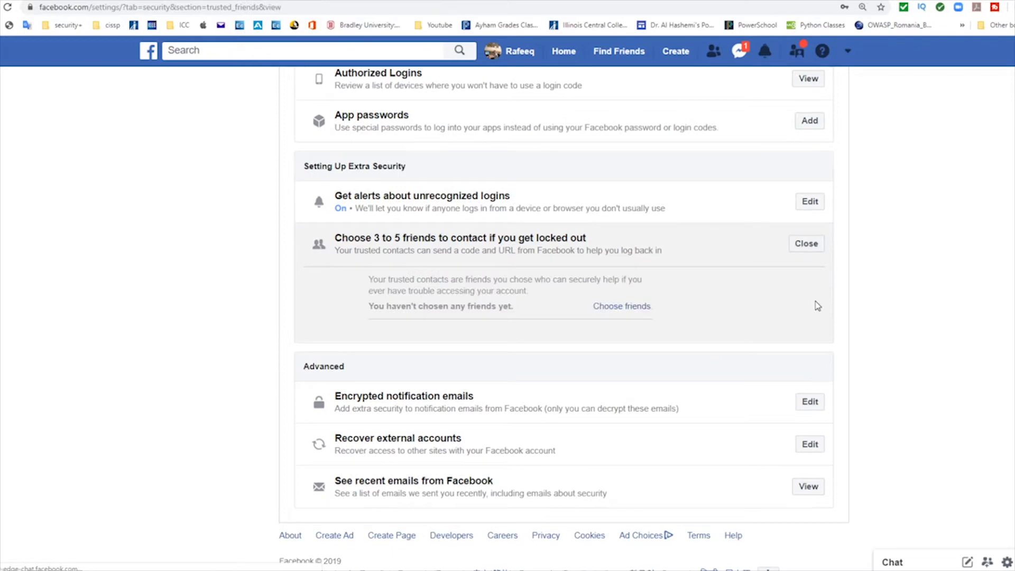
pyautogui.click(614, 311)
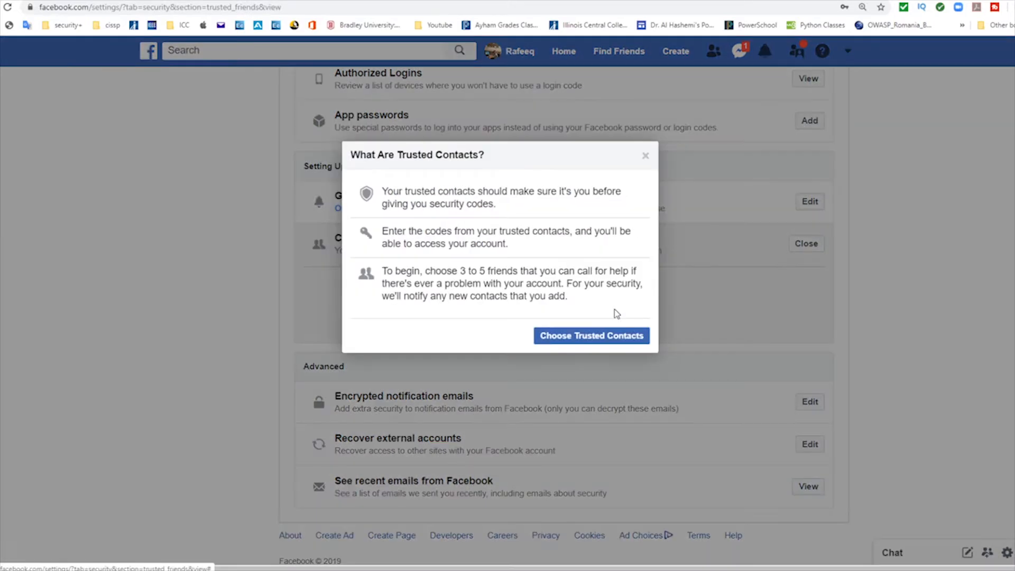
pyautogui.click(550, 336)
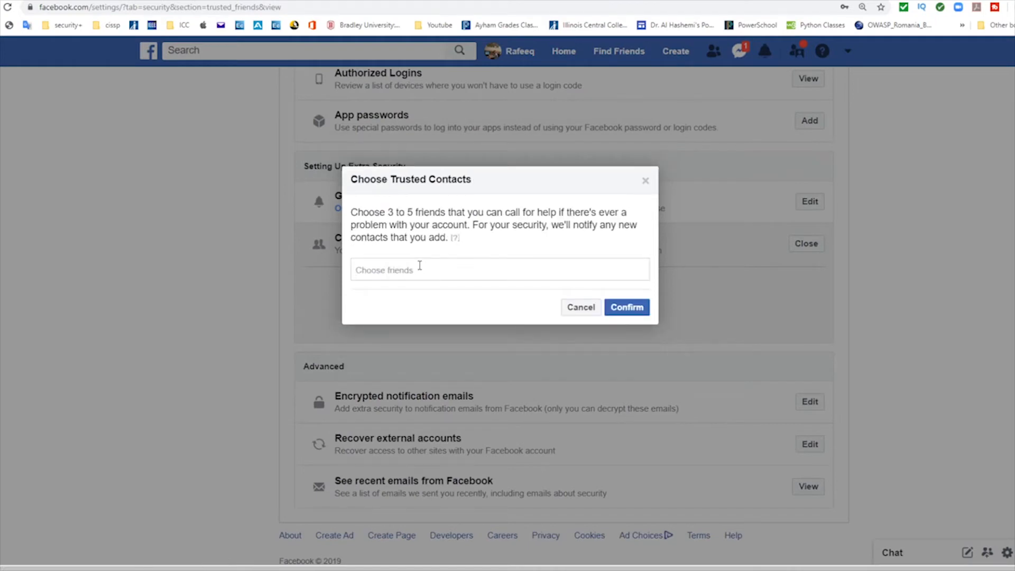
pyautogui.click(420, 268)
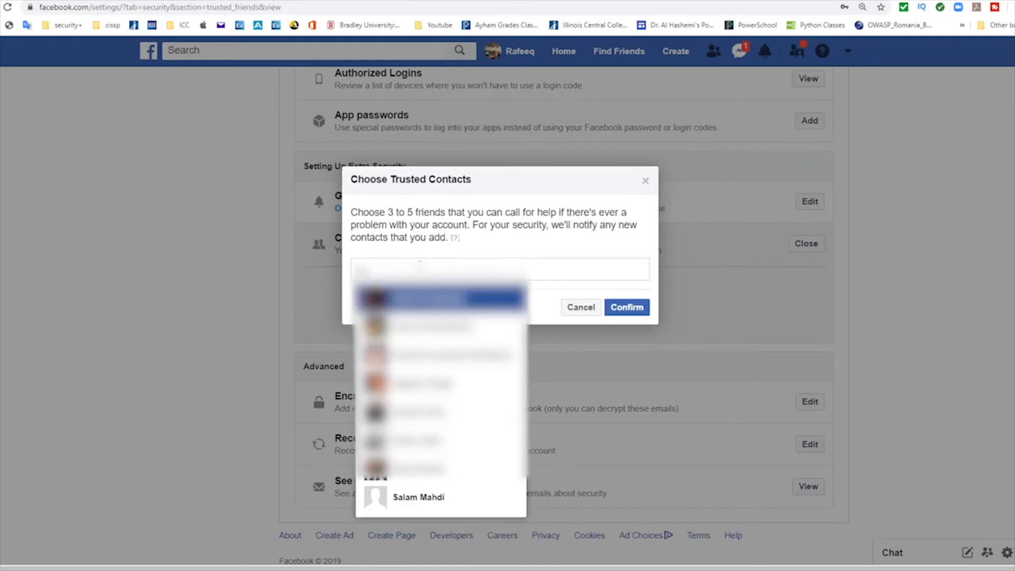
pyautogui.click(423, 300)
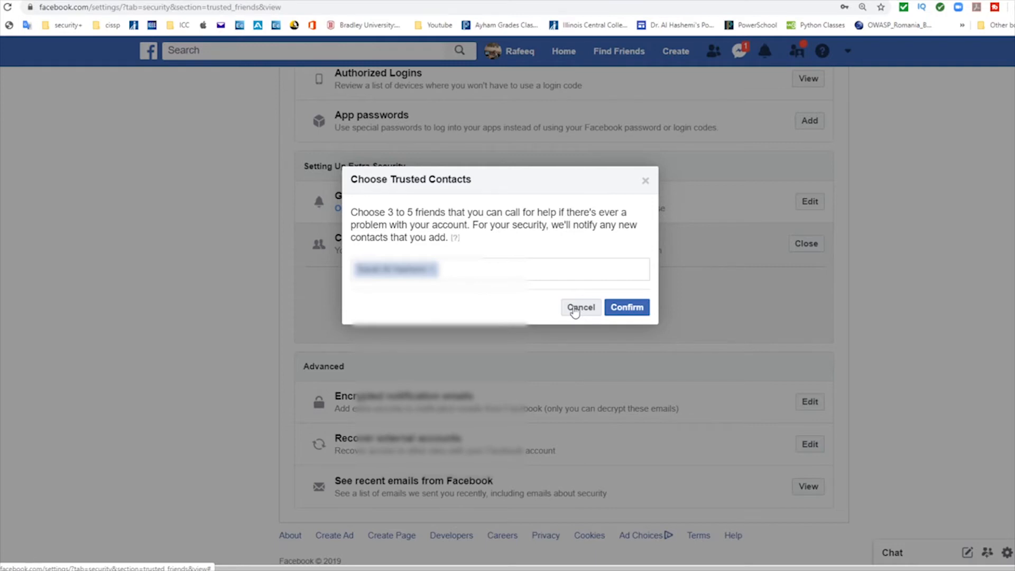
pyautogui.click(575, 312)
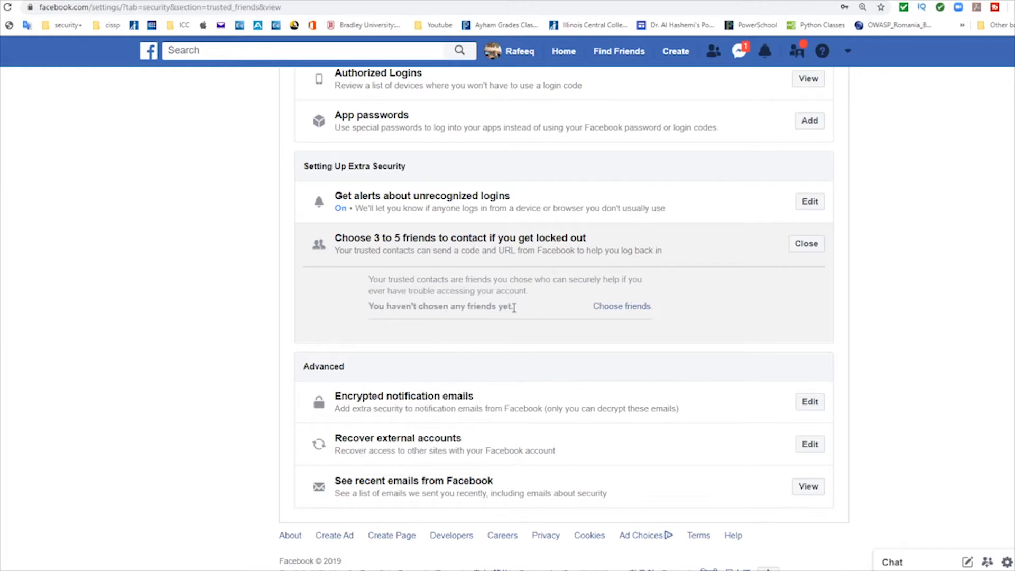
pyautogui.click(810, 247)
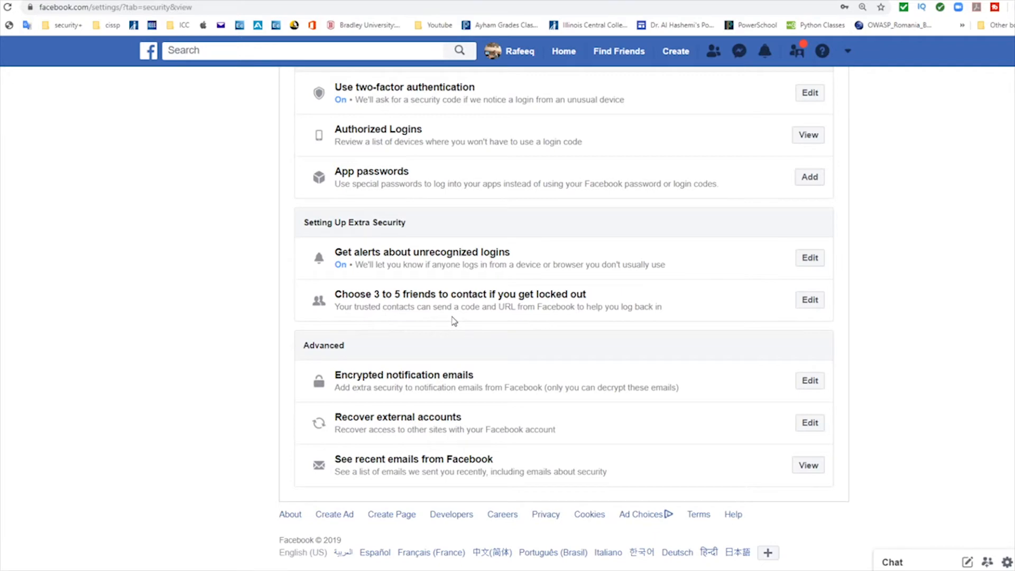
# Step: Go to Apps and Websites settings to view the active Zillow app
pyautogui.scroll(8, 453, 319)
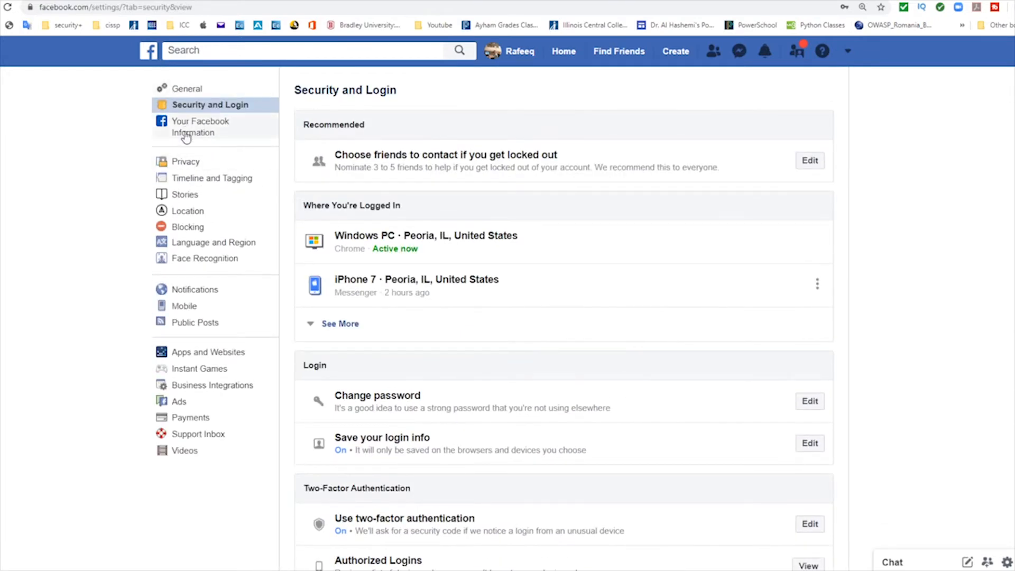
pyautogui.click(198, 359)
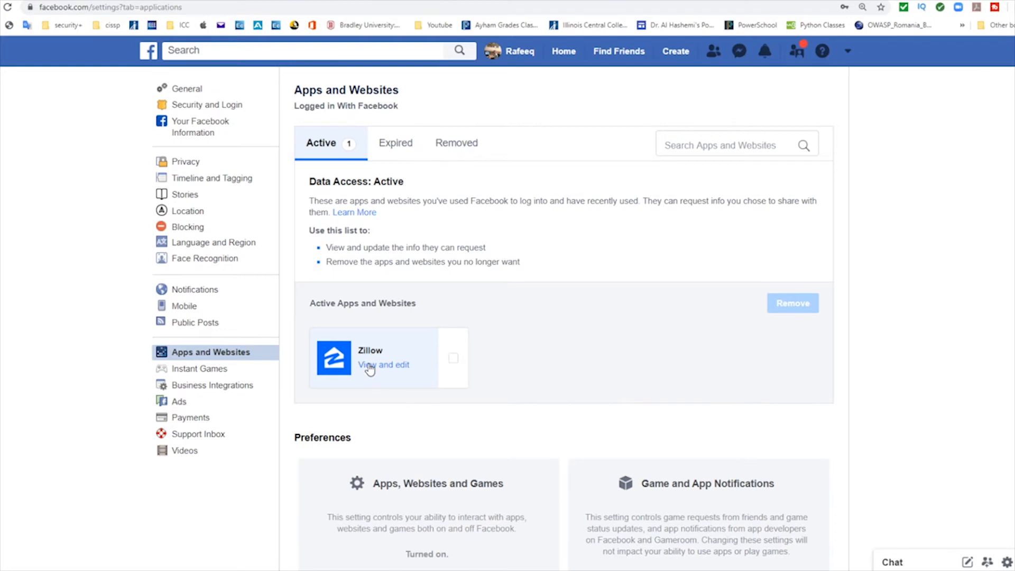
pyautogui.click(454, 359)
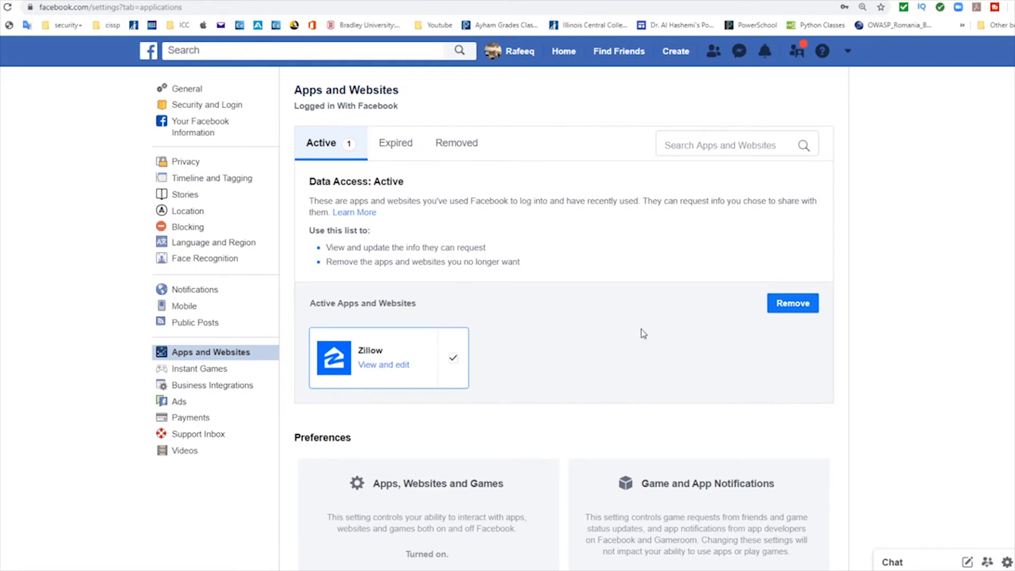
pyautogui.click(453, 358)
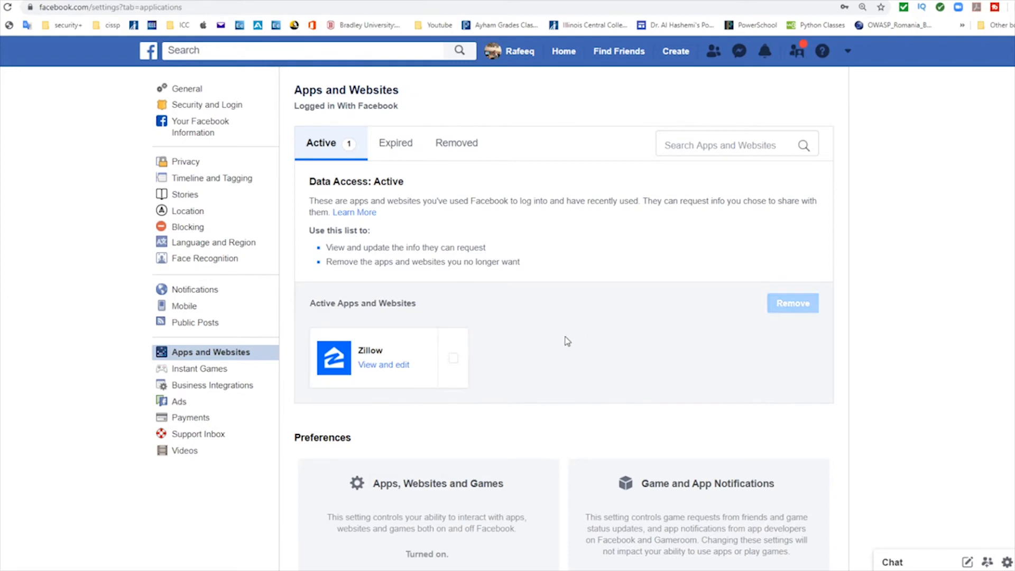